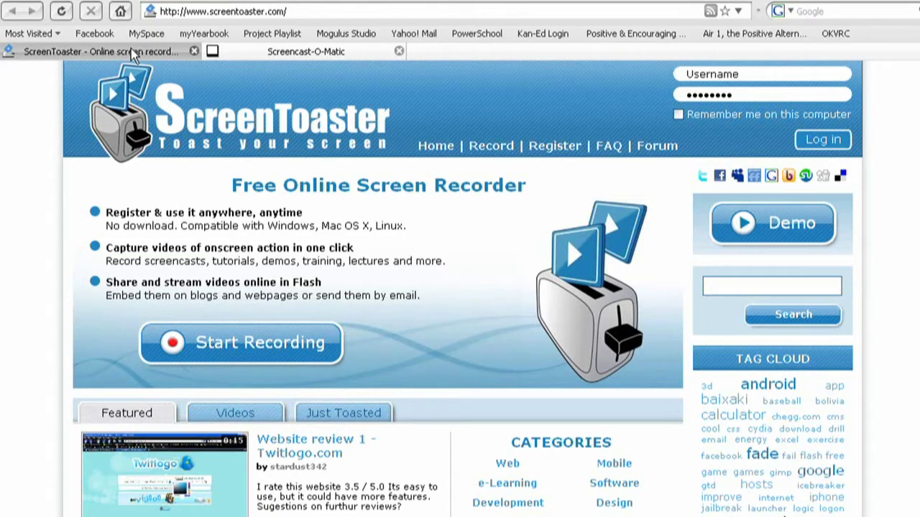
Log in to ScreenToaster with the account username and password, then open the screen recorder
click(752, 76)
text(techweekreview)
key(Tab)
text(••)
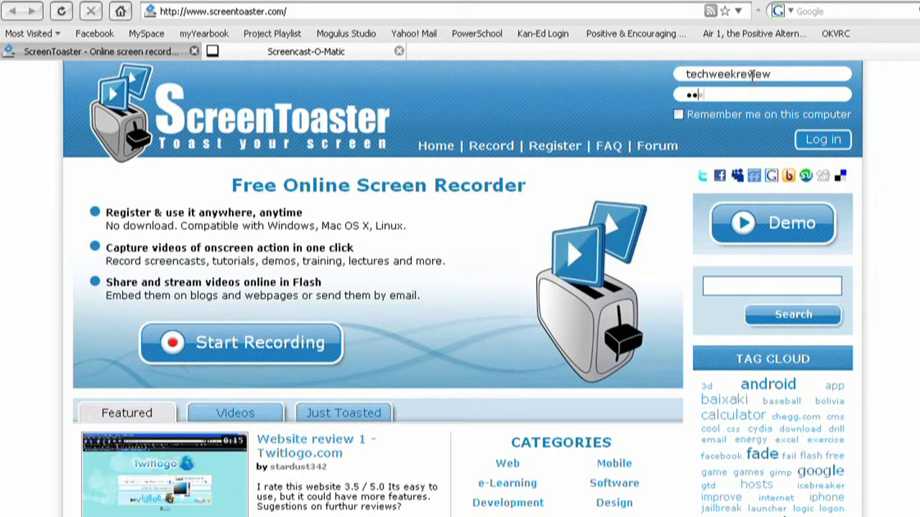
text(••••••)
key(Return)
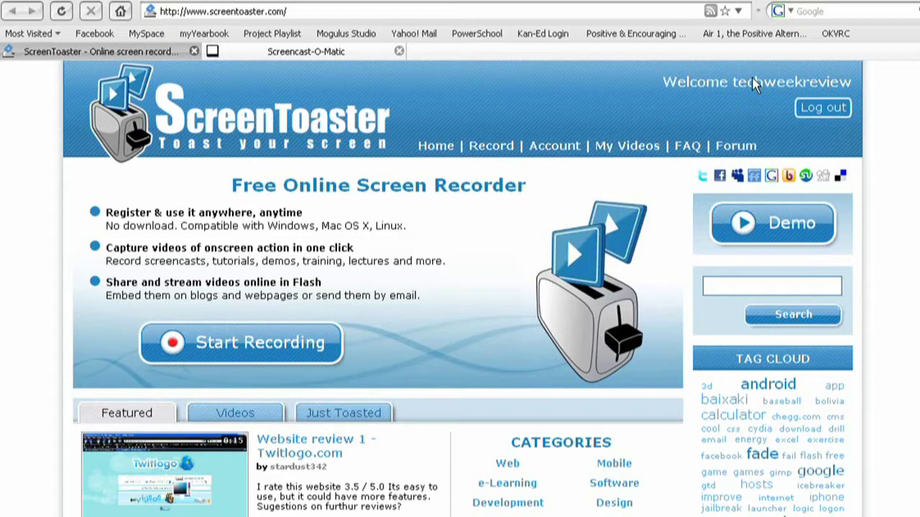
click(316, 340)
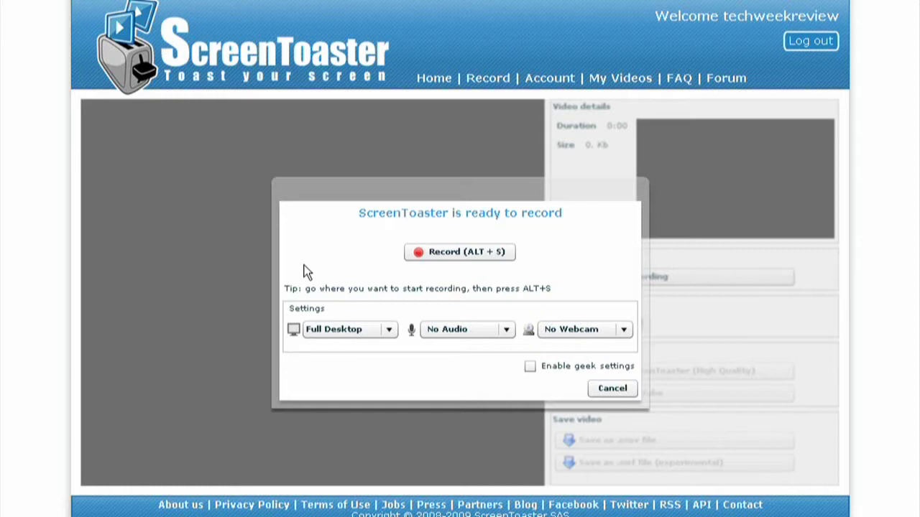
Check the audio and webcam lists and keep the recorder at No Audio and No Webcam
click(490, 328)
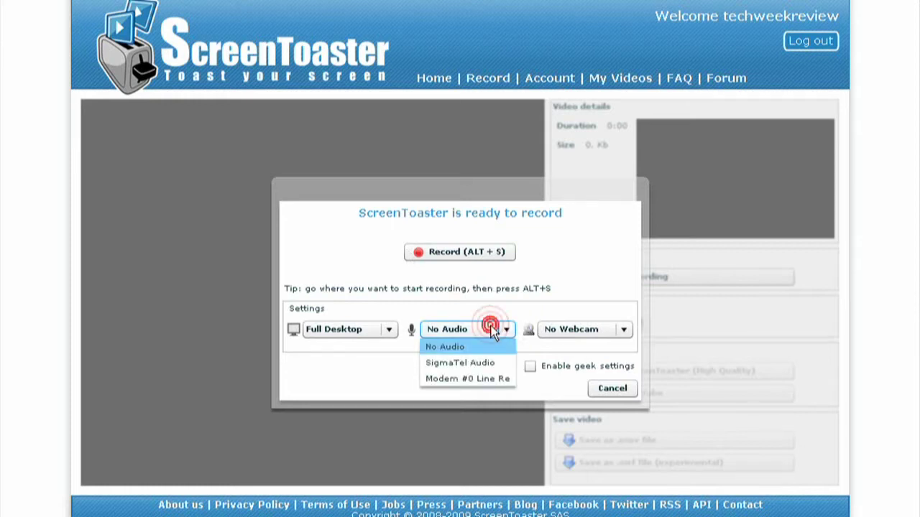
click(492, 329)
click(573, 331)
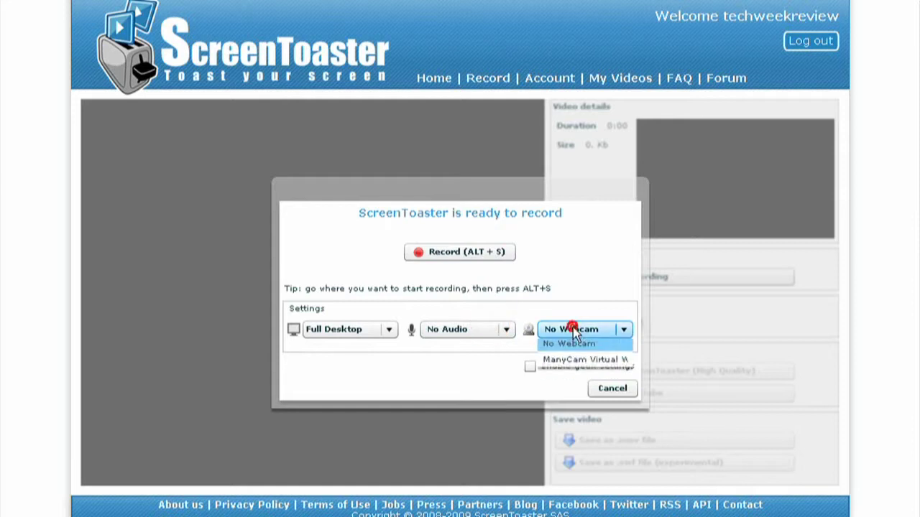
click(569, 346)
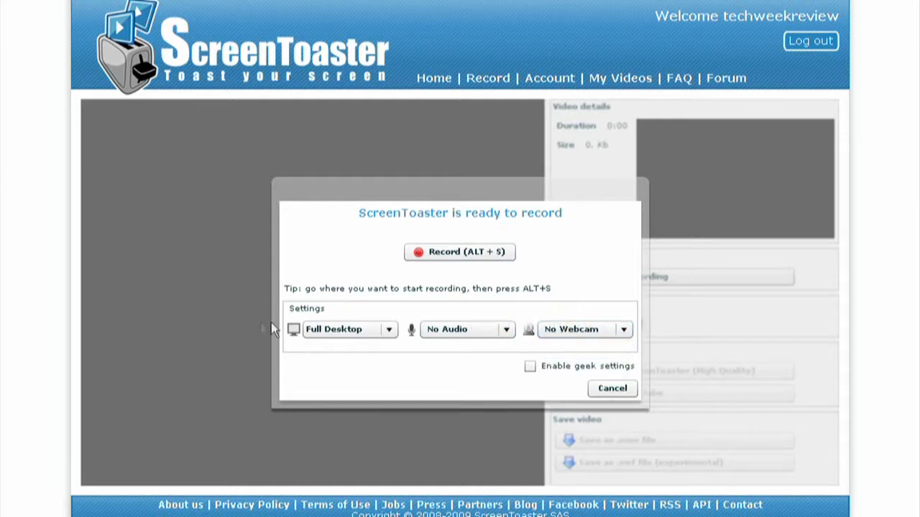
Set the capture area back to Full Desktop after trying a rectangular area, and start capturing
click(311, 331)
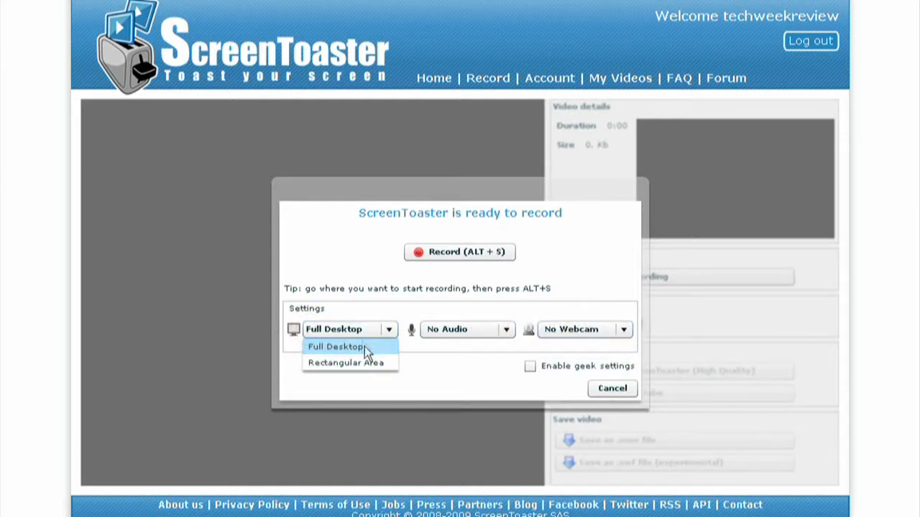
click(366, 365)
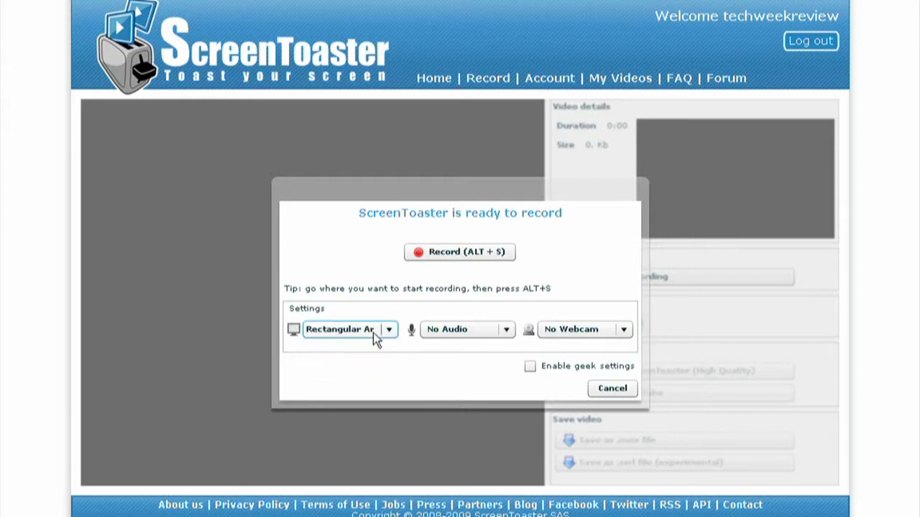
click(373, 333)
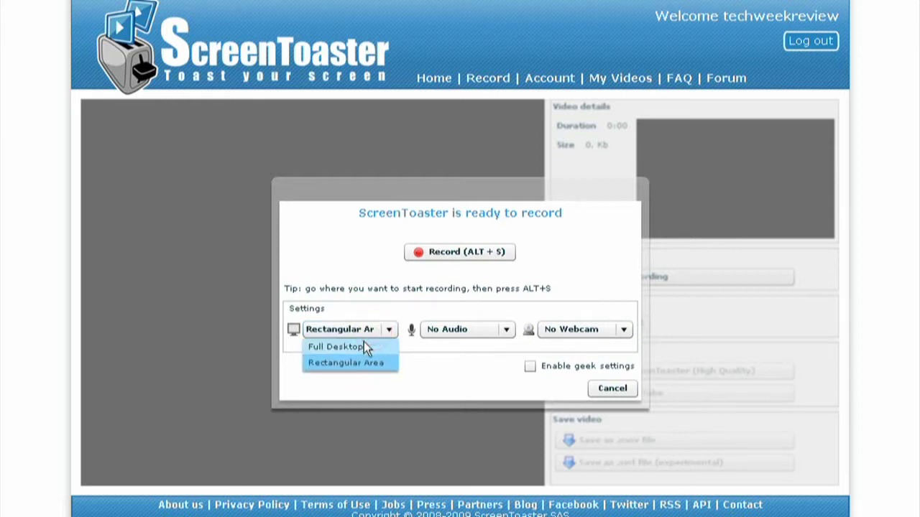
click(364, 342)
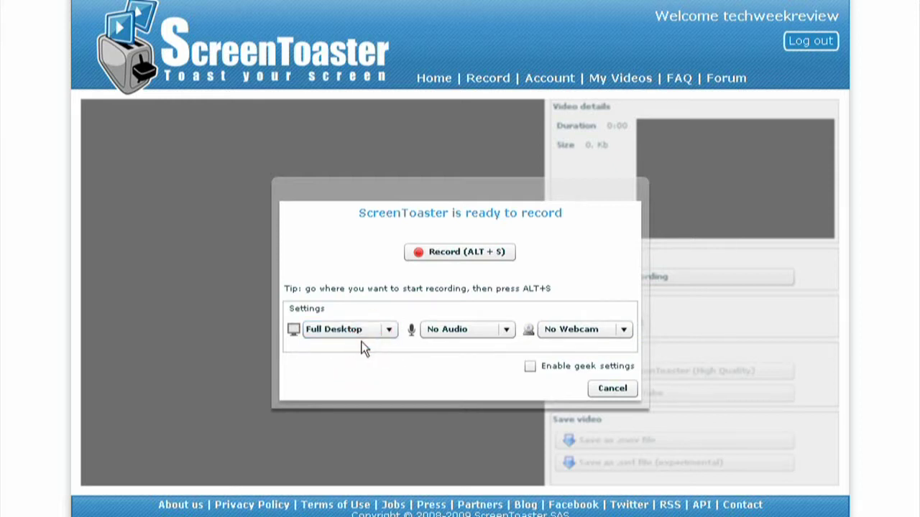
click(465, 252)
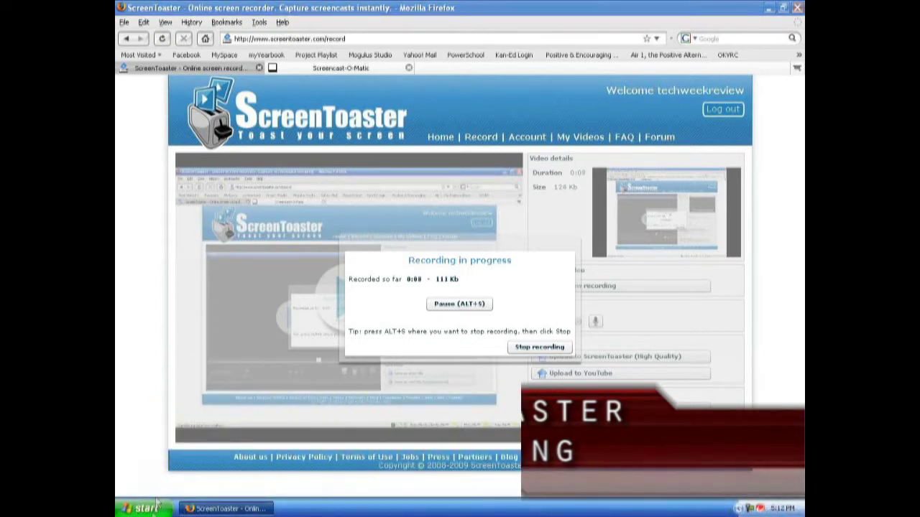
While recording, show and dismiss the Windows Start menu, then open a new blank browser tab
click(147, 508)
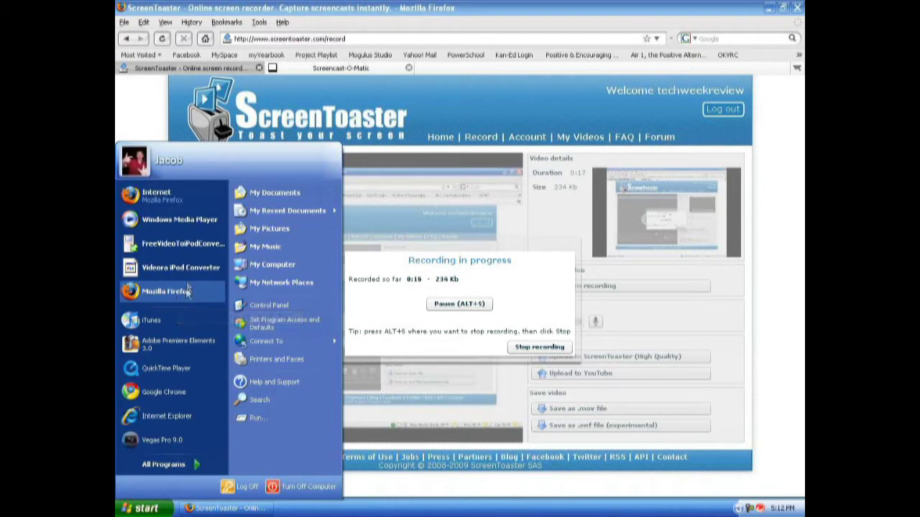
click(449, 13)
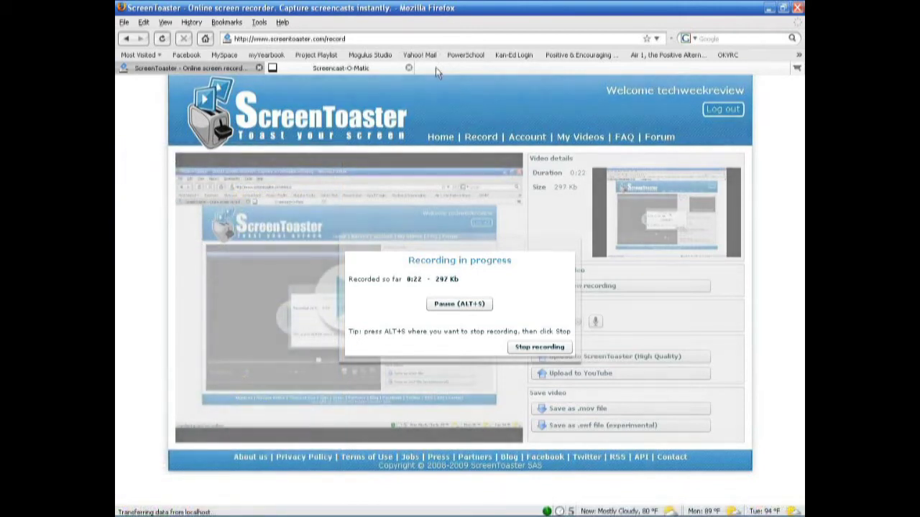
double_click(437, 72)
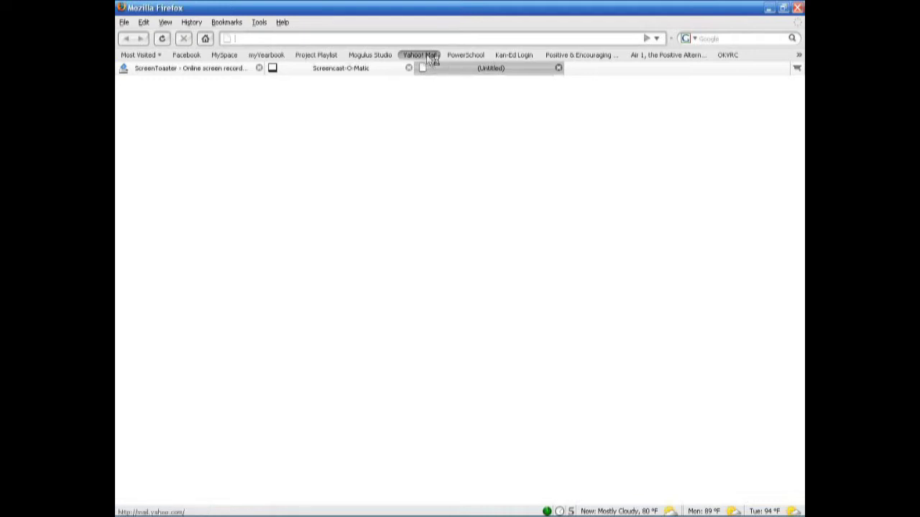
Load the Yahoo! Mail sign-in page from its bookmark, then select the web address
click(429, 56)
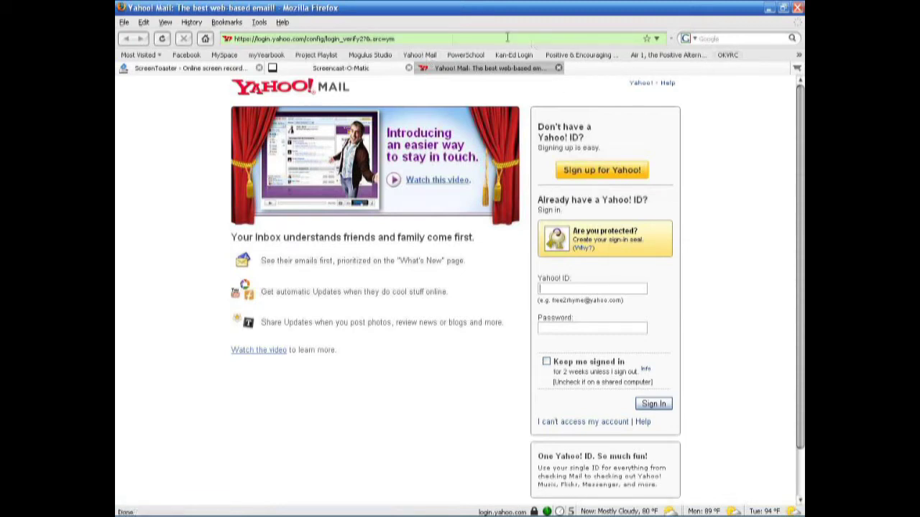
click(453, 38)
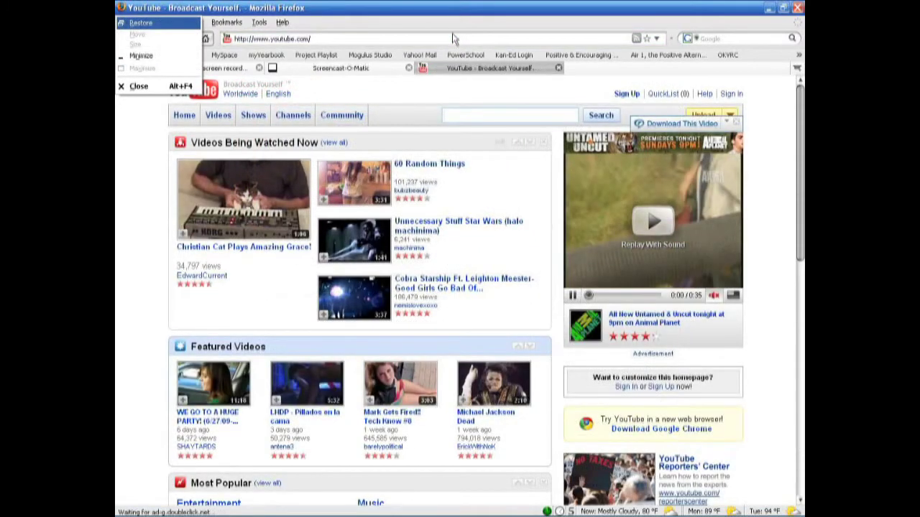
Load youtube.com in the tab, scroll the page briefly, and return to the ScreenToaster recording tab
click(452, 38)
click(432, 34)
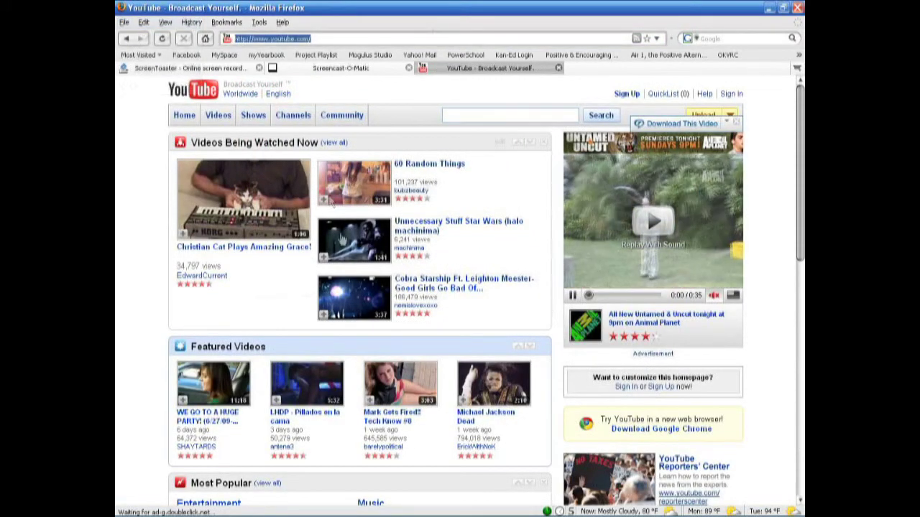
click(123, 480)
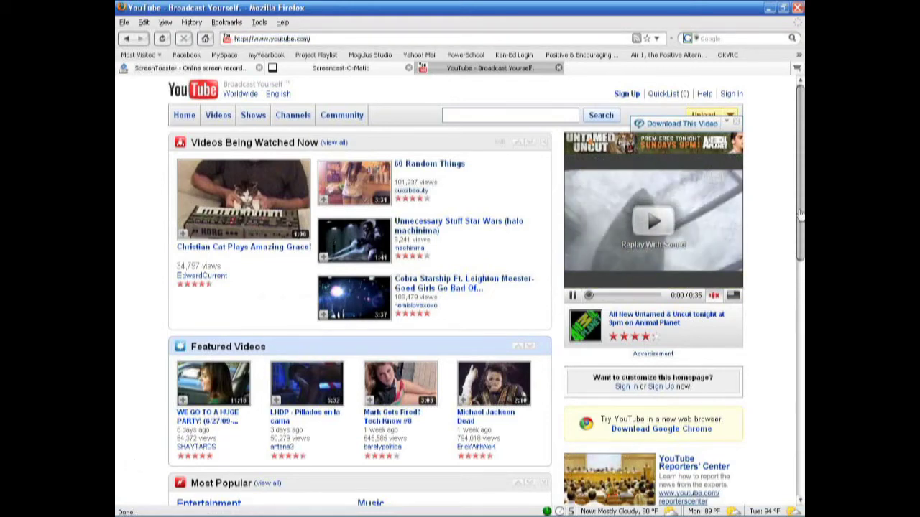
drag(799, 235, 791, 209)
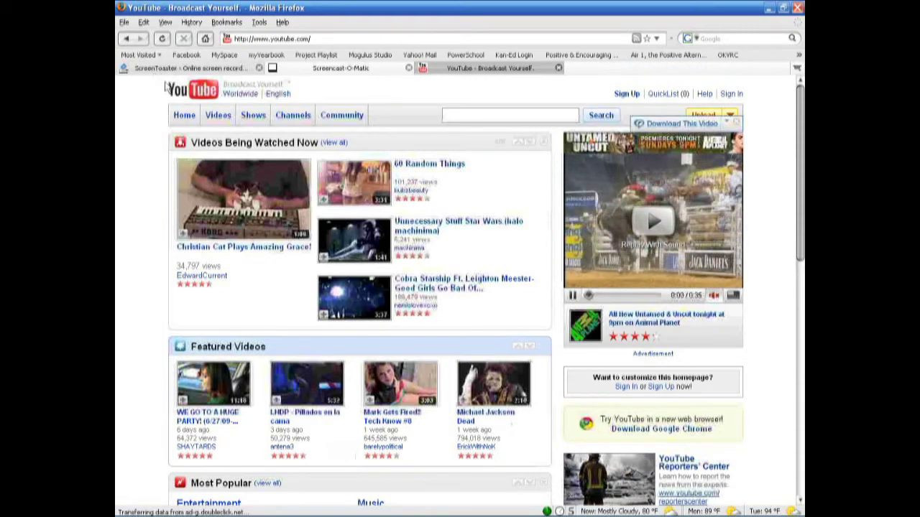
click(174, 69)
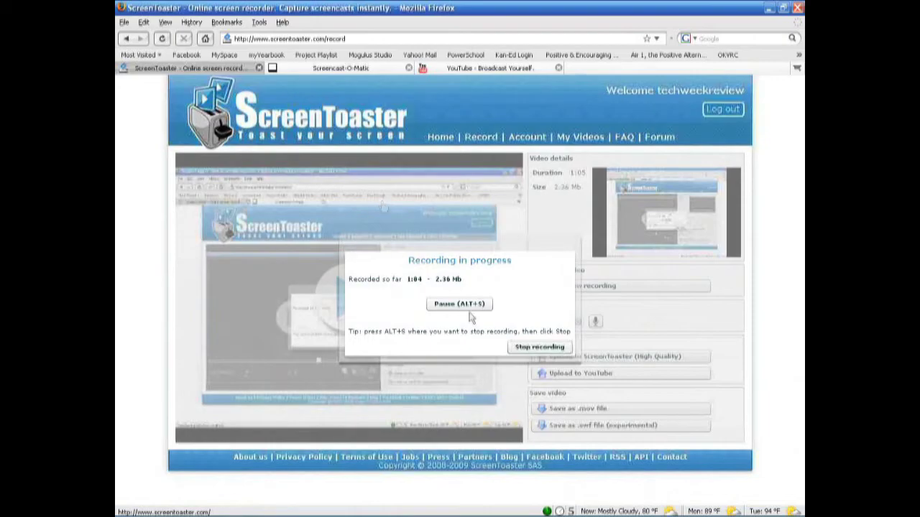
End the ScreenToaster recording, save and convert it to a .mov file, then go to Screencast-O-Matic's Create page
click(468, 308)
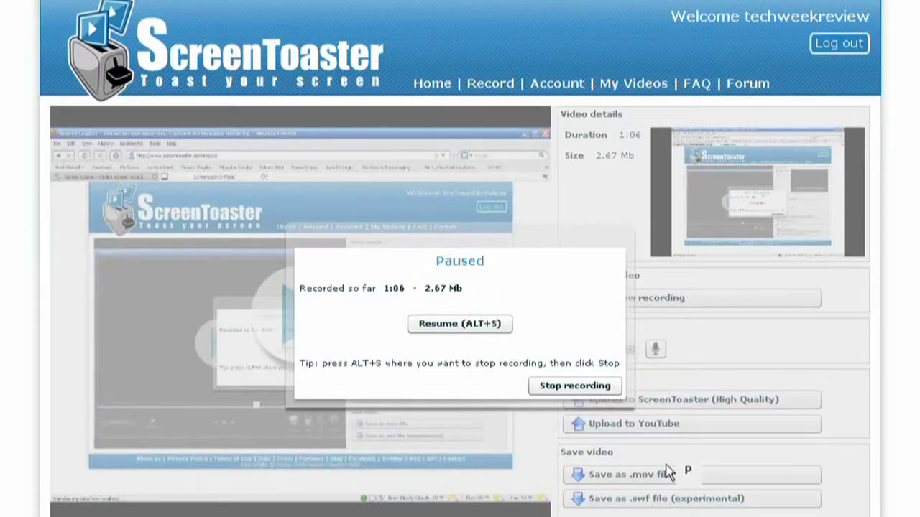
click(581, 388)
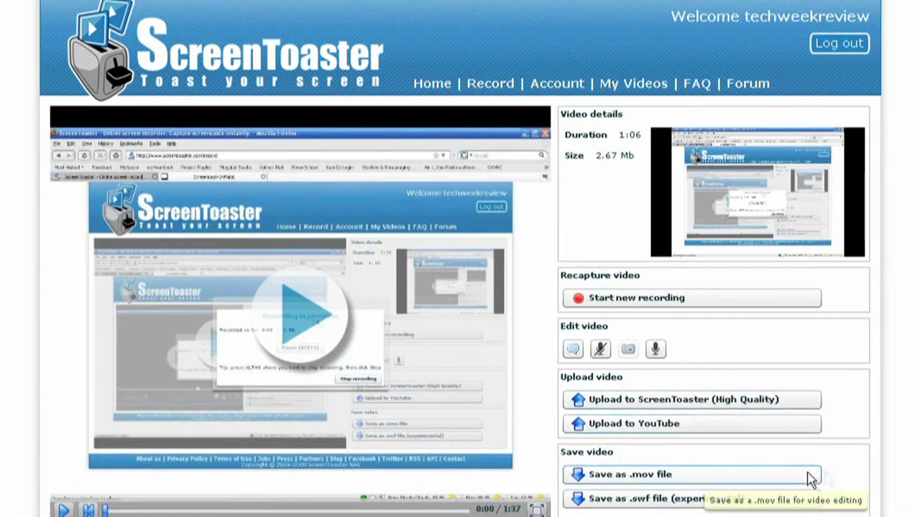
click(657, 475)
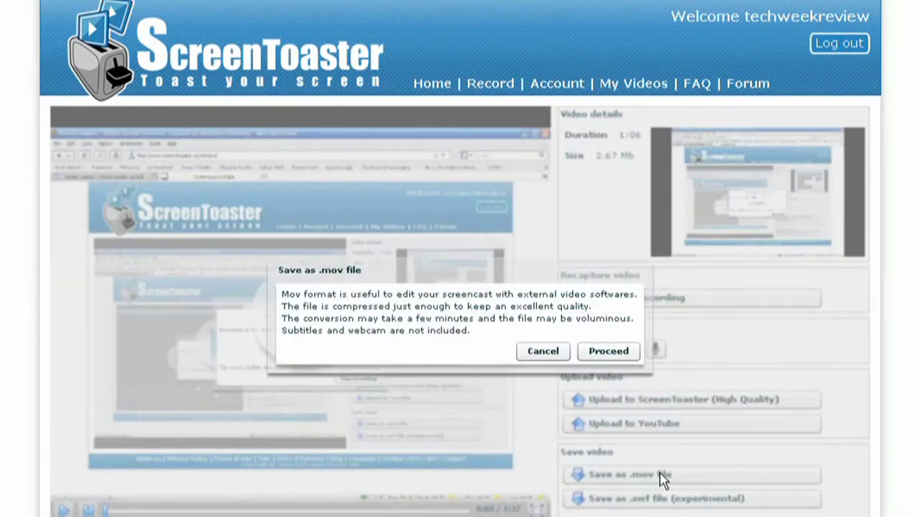
click(608, 352)
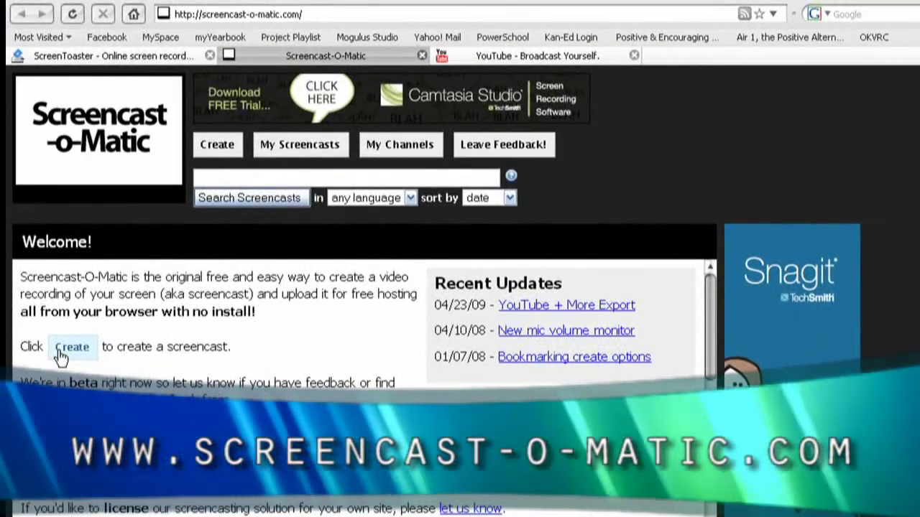
click(61, 335)
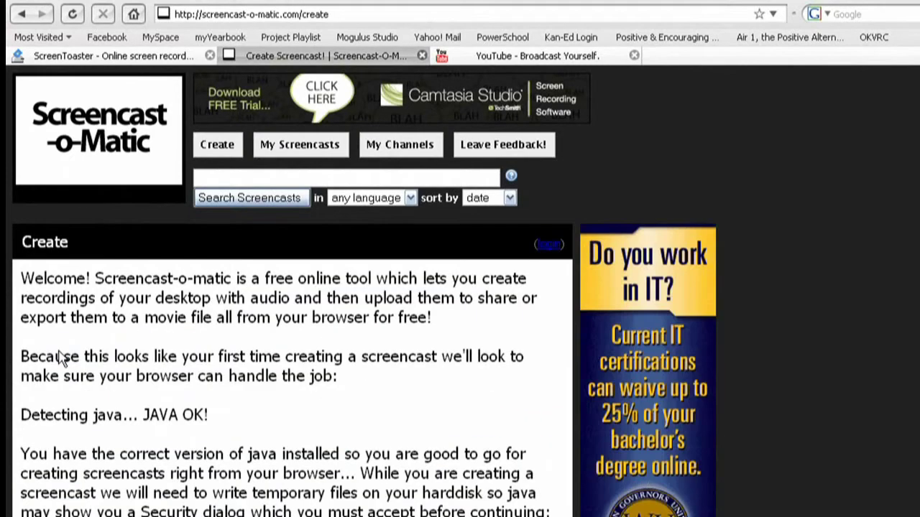
Scroll down to the Create page's capture settings and open the Capture Size list, currently 640 x 480
scroll(61, 357, down, 4)
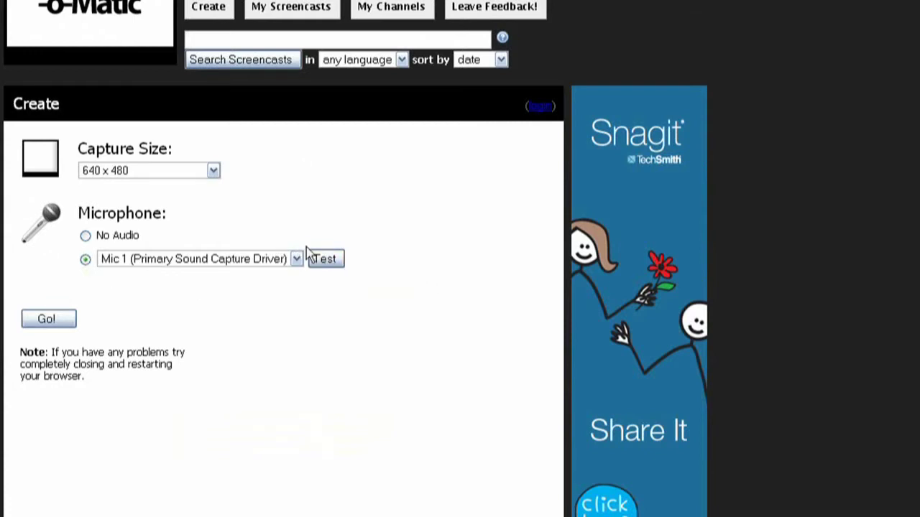
click(203, 175)
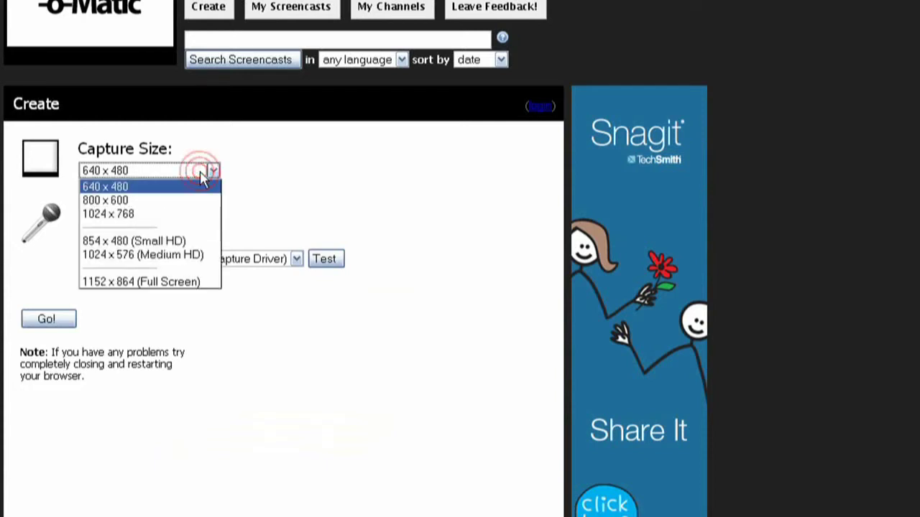
Choose 1024 x 576 (Medium HD), run a microphone test, and launch the recorder with Go!
click(198, 256)
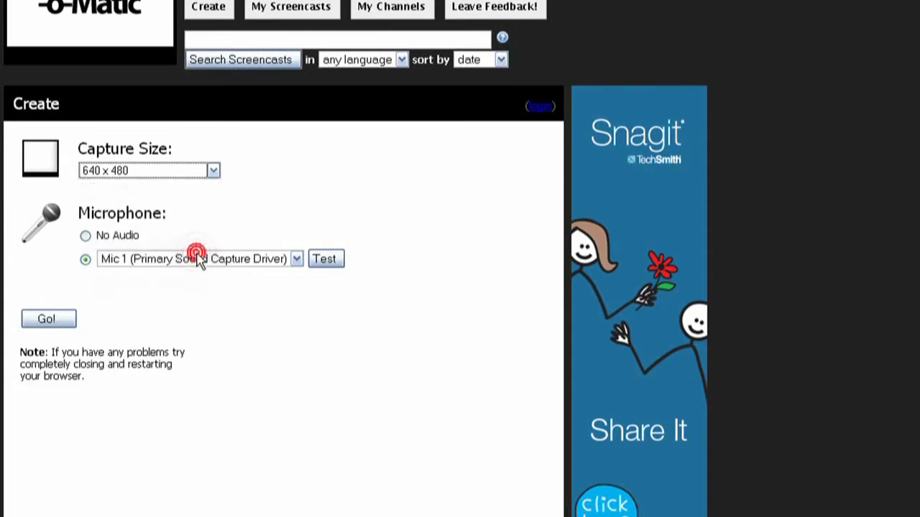
click(338, 265)
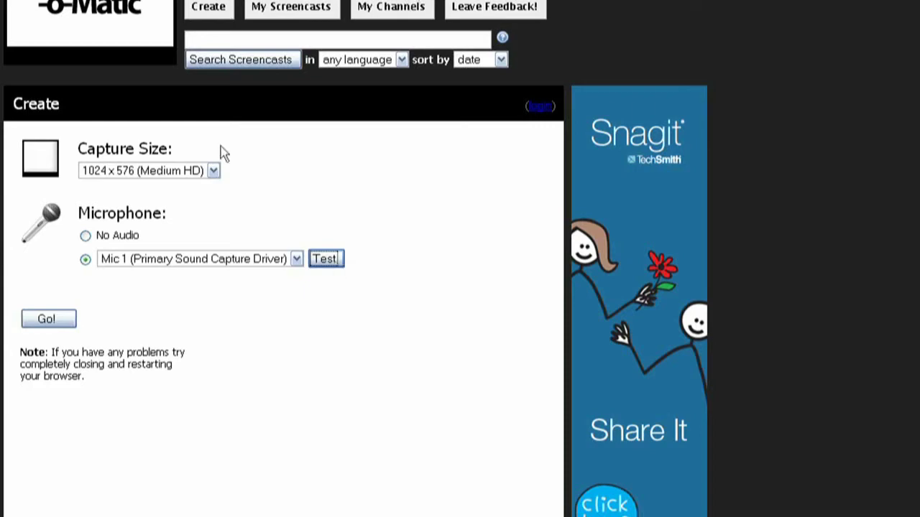
click(50, 321)
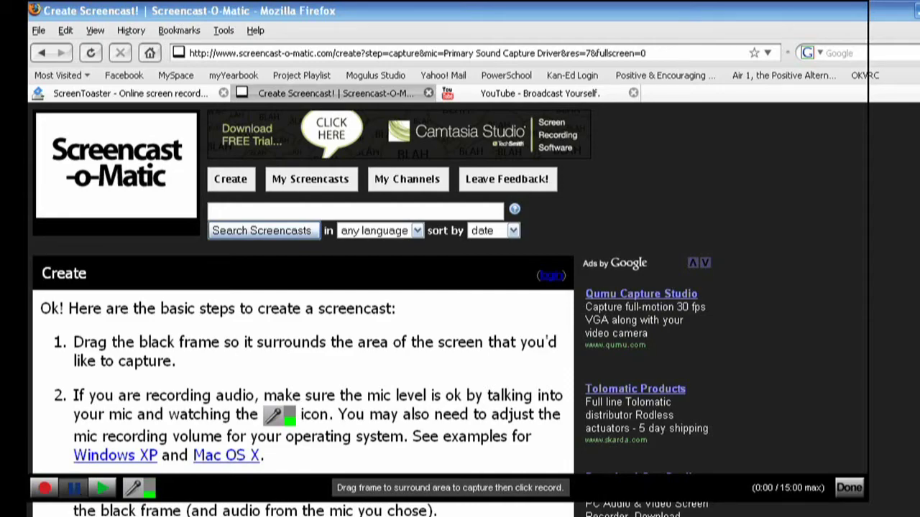
Fit the capture frame around the YouTube homepage, then open the recorder's taskbar options
drag(229, 488, 276, 514)
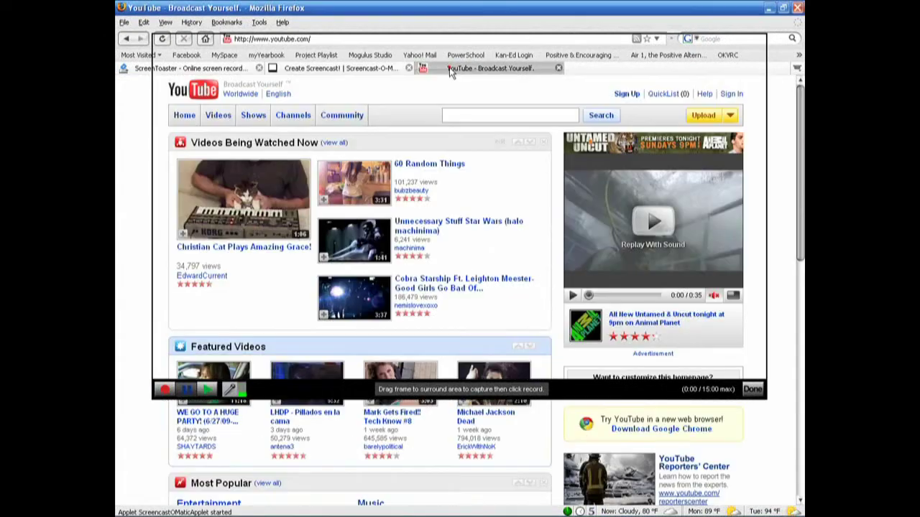
click(451, 68)
drag(584, 395, 543, 438)
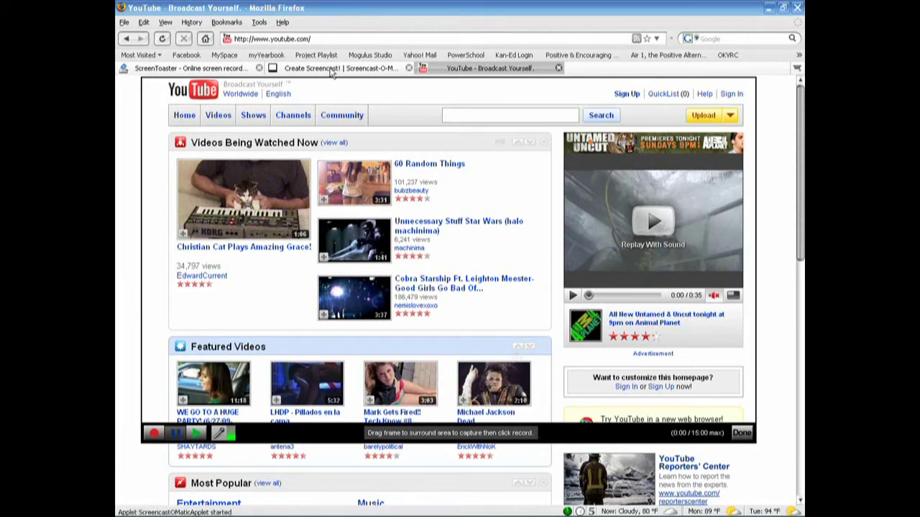
drag(553, 429, 526, 351)
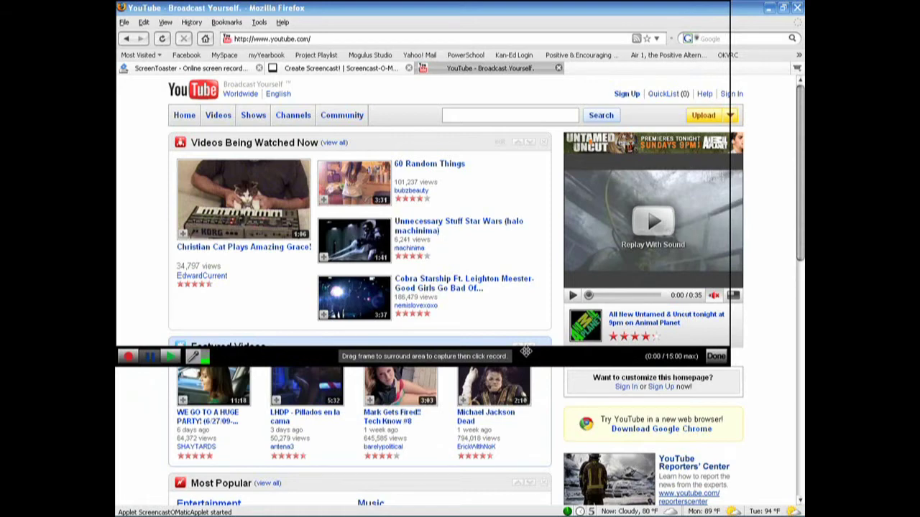
drag(526, 351, 562, 429)
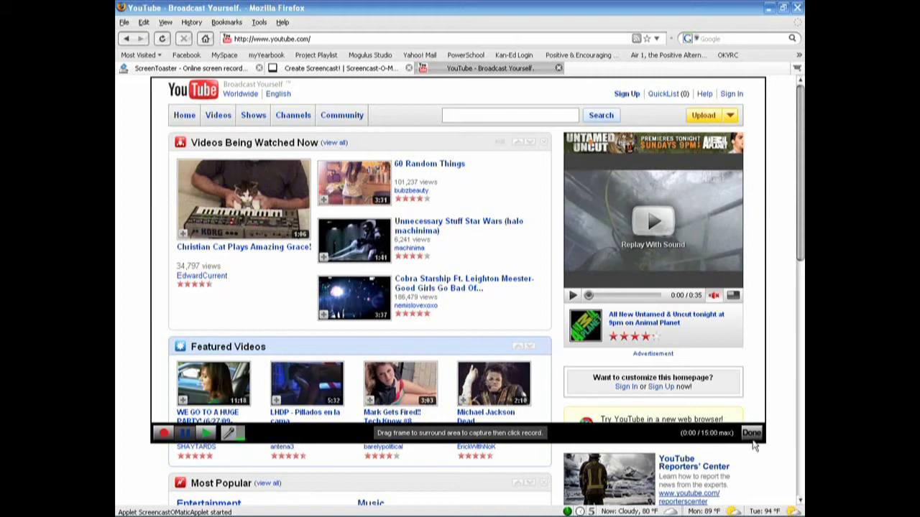
mouse_move(747, 512)
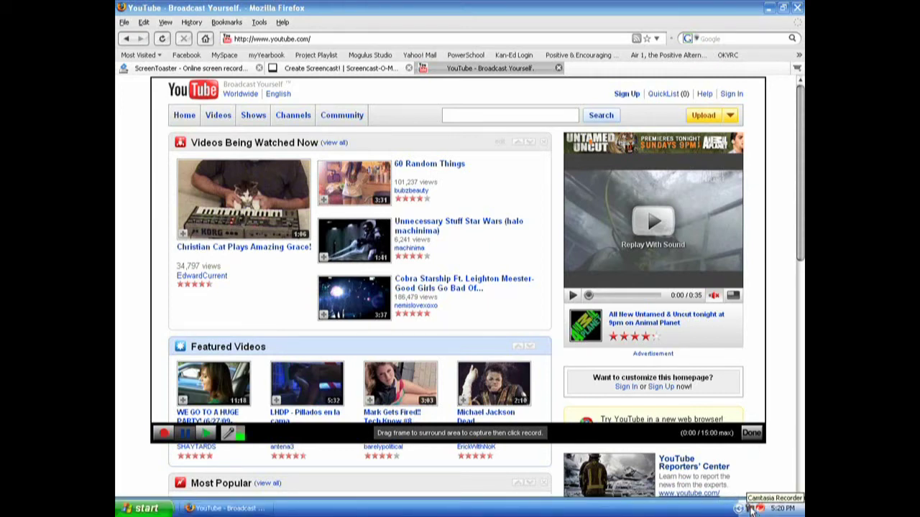
right_click(751, 509)
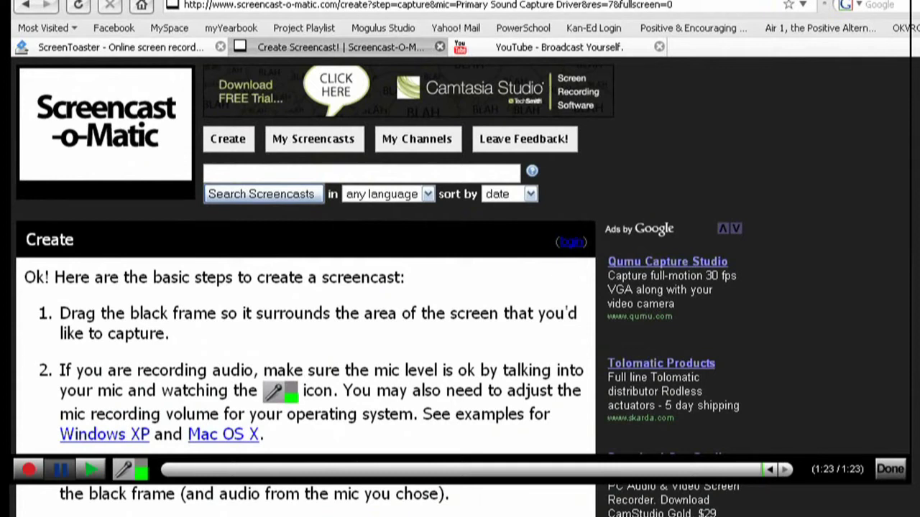
Finish the recording and open Export Movie, showing Quicktime (MP4) at 1024x576
click(892, 473)
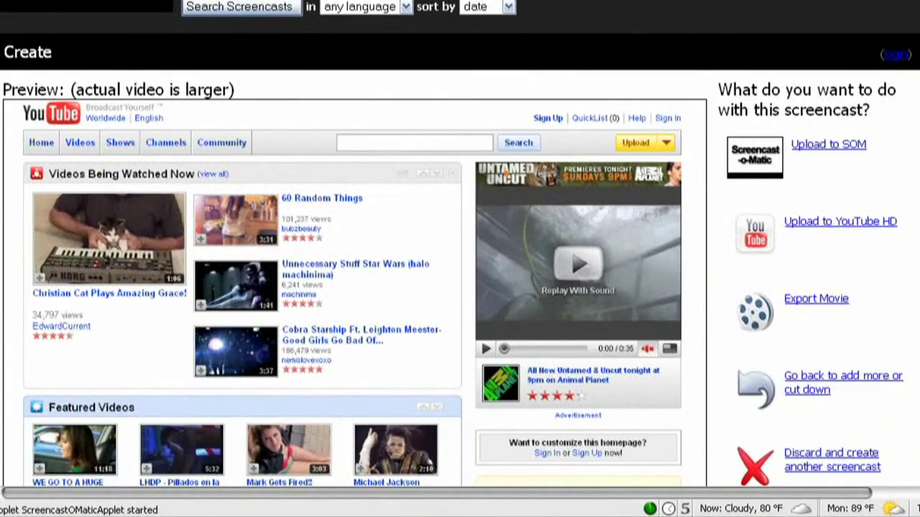
scroll(850, 79, down, 1)
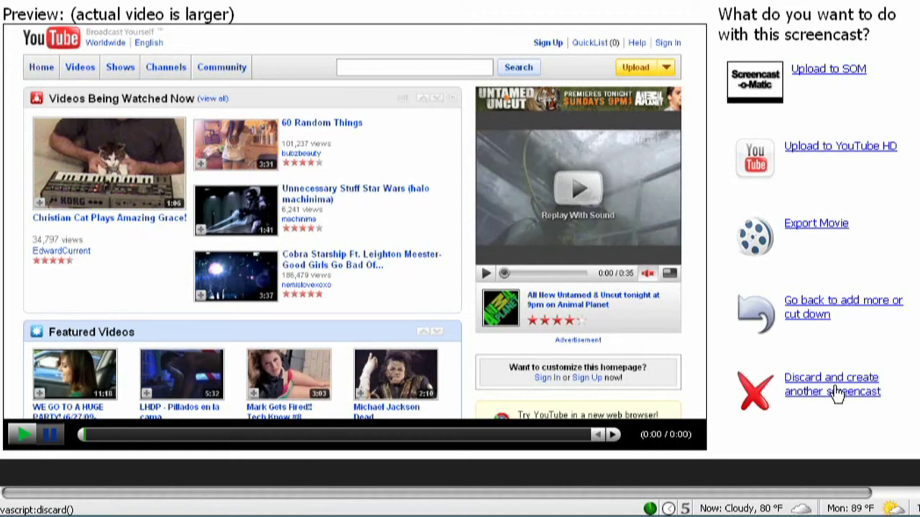
click(821, 227)
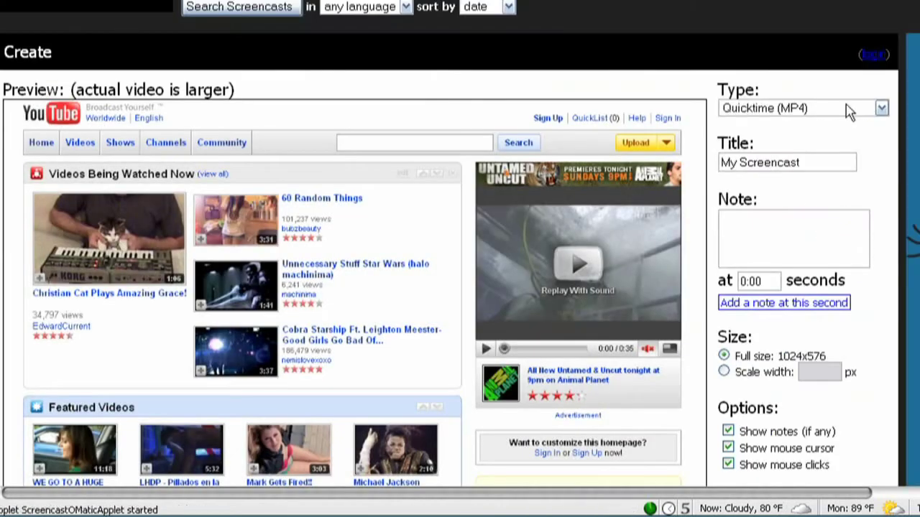
Keep Quicktime (MP4) as the export type, select the 'My Screencast' title, and start exporting the movie
click(859, 107)
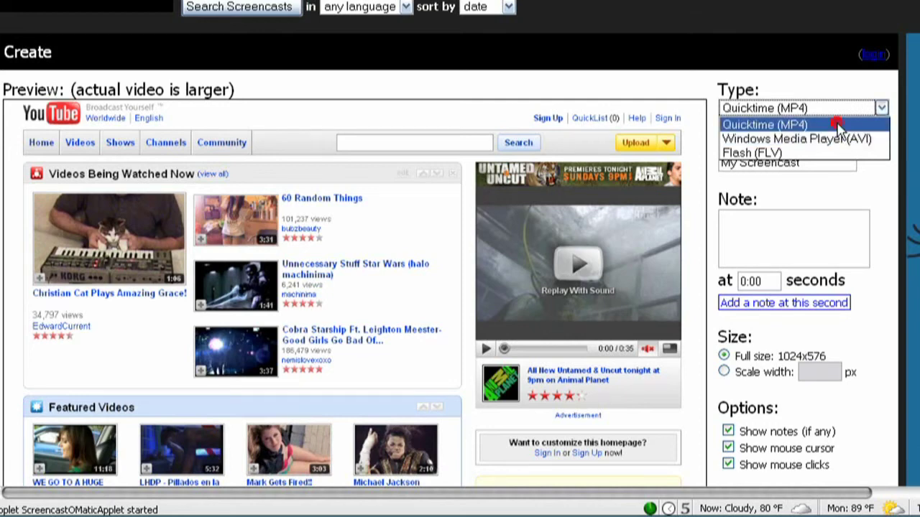
click(838, 126)
scroll(815, 144, down, 2)
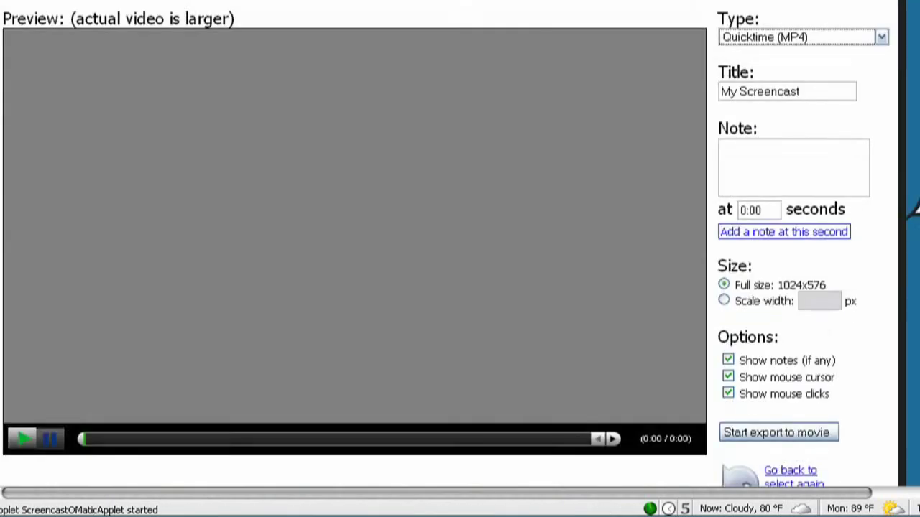
triple_click(815, 74)
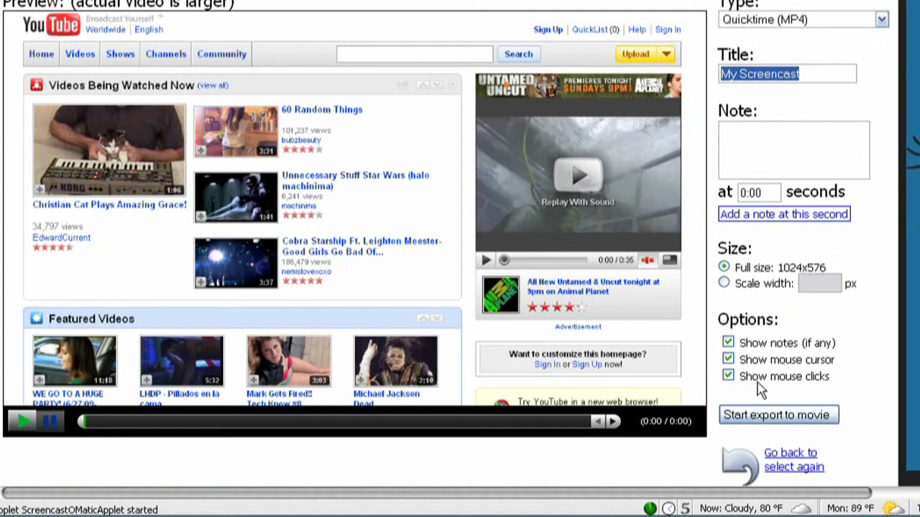
click(791, 420)
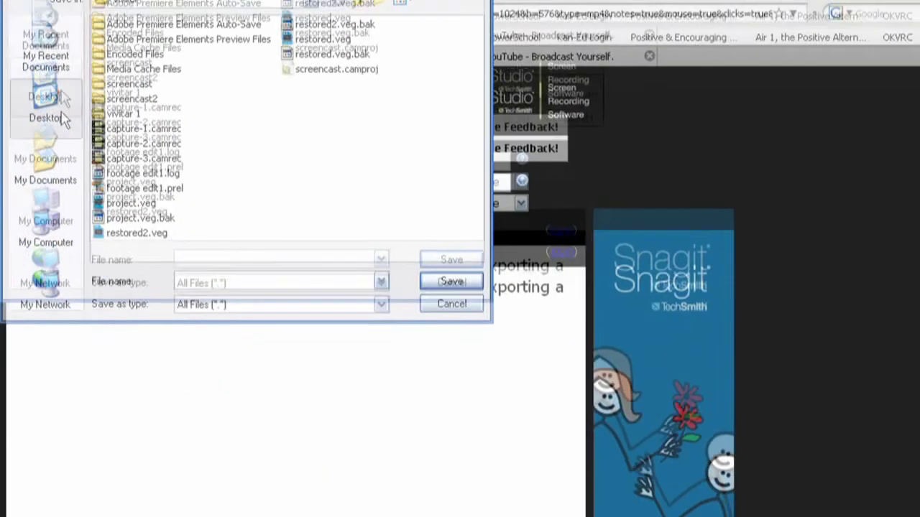
Save the exported MP4 to the chosen location so the export starts running
click(437, 107)
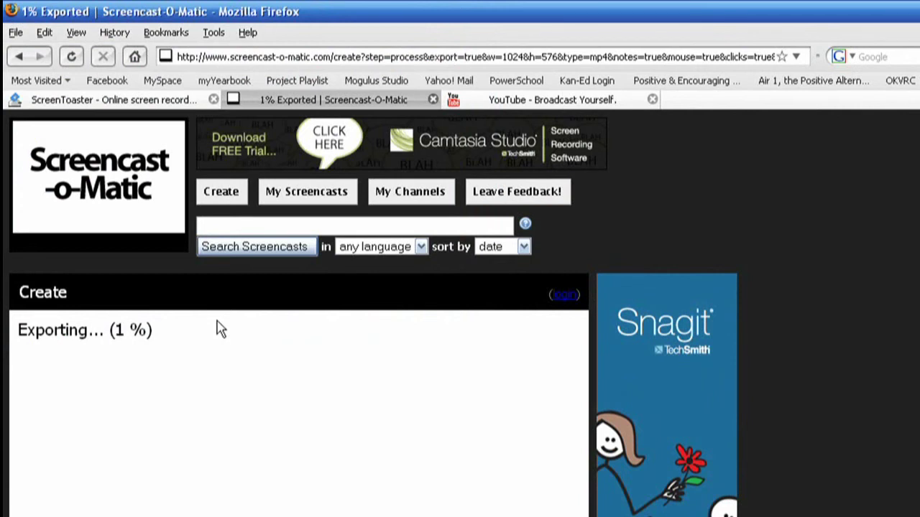